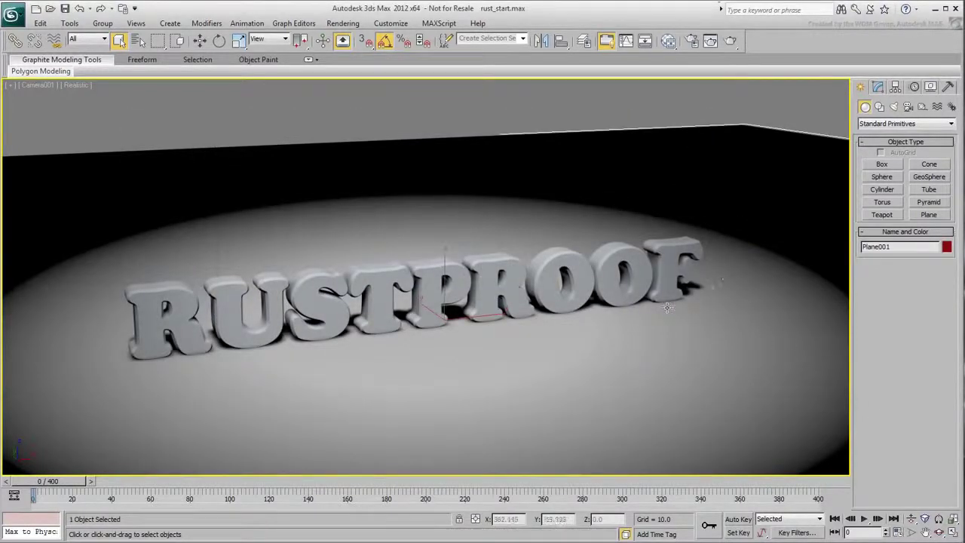
Step: Select the RUSTPROOF text and examine its base Text parameters, Bevel values and UVW Map settings
click(609, 295)
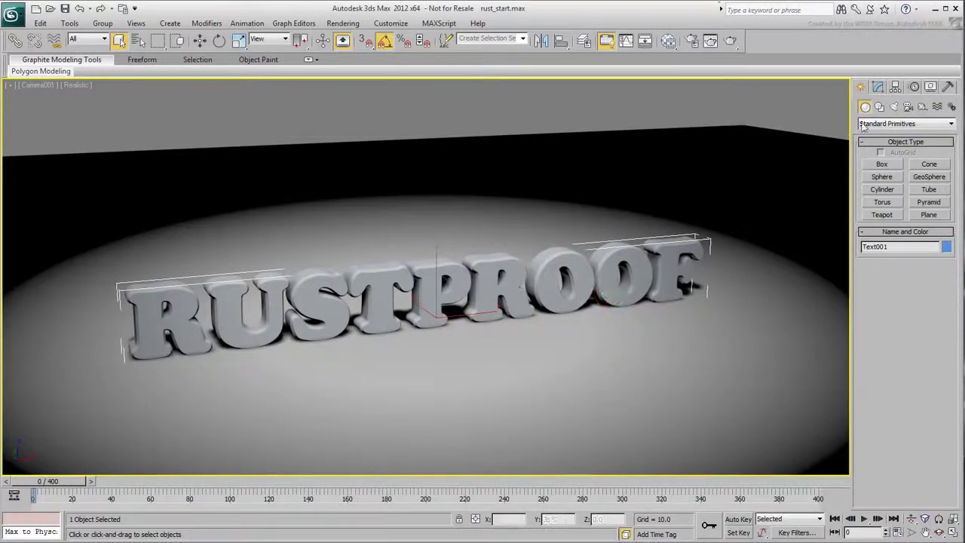
click(877, 87)
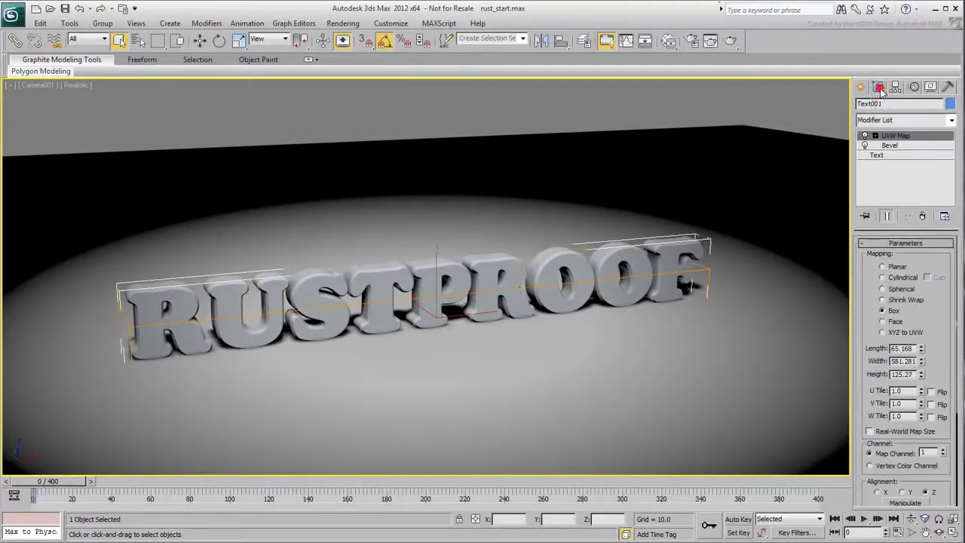
click(864, 145)
click(876, 155)
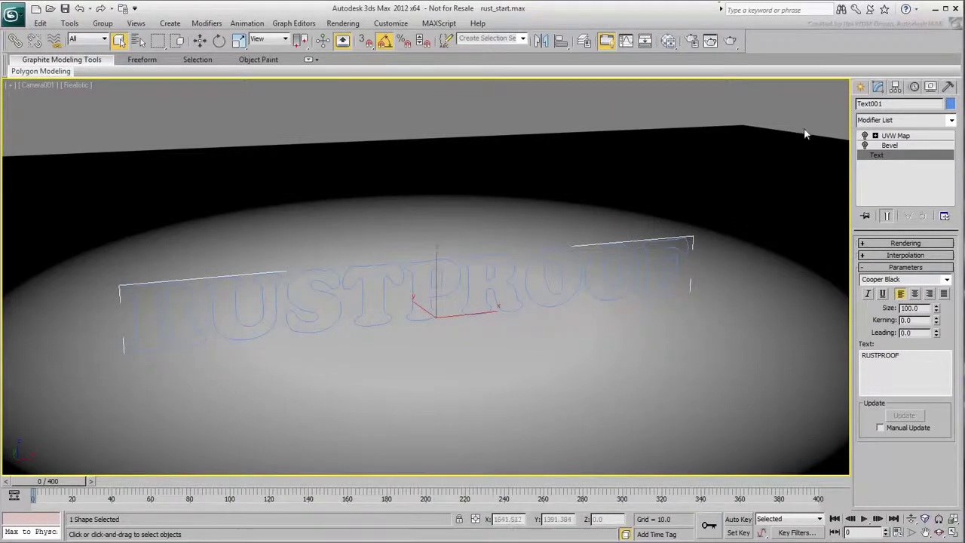
click(865, 145)
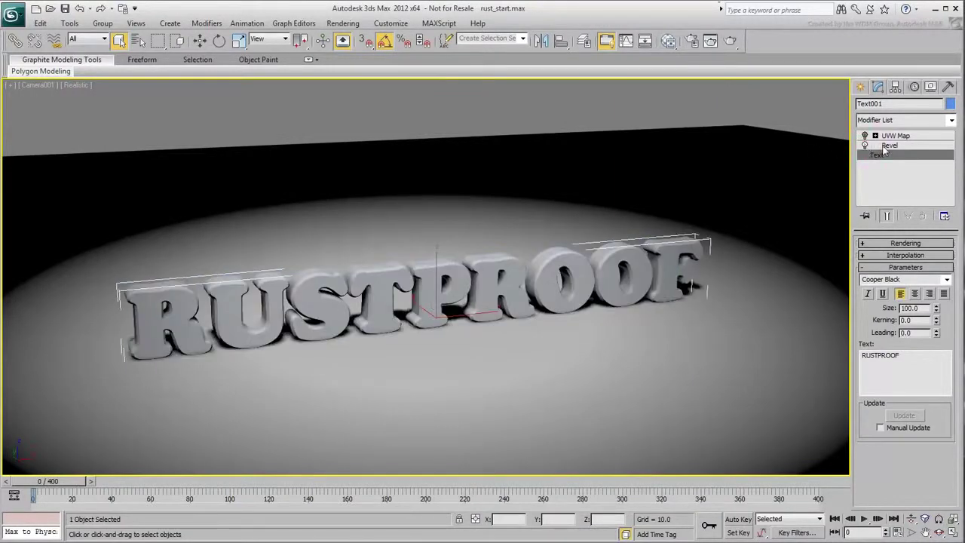
click(880, 146)
scroll(862, 331, down, 3)
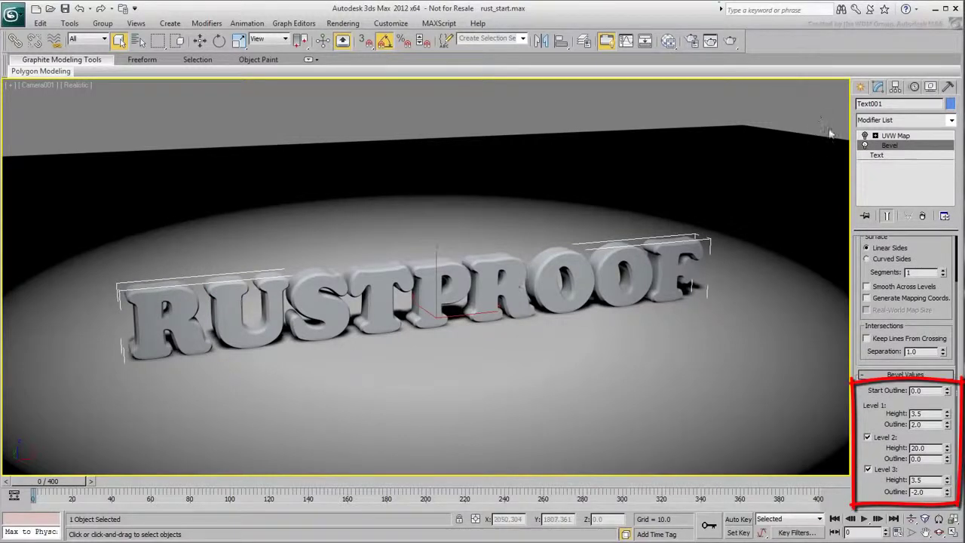
click(864, 136)
click(896, 136)
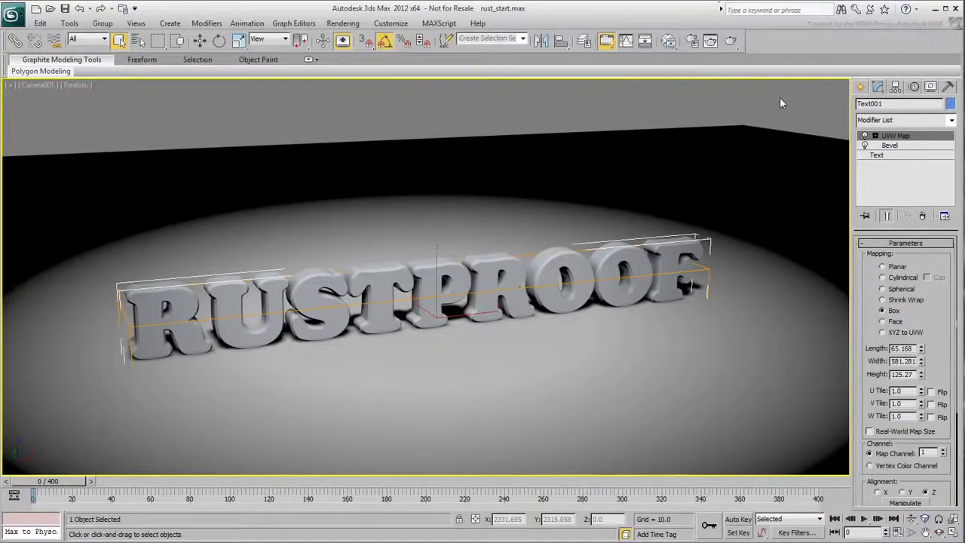
Step: Examine the Metal material in the Slate Material Editor, enlarging the previews of its diffuse and reflection bitmaps
click(669, 41)
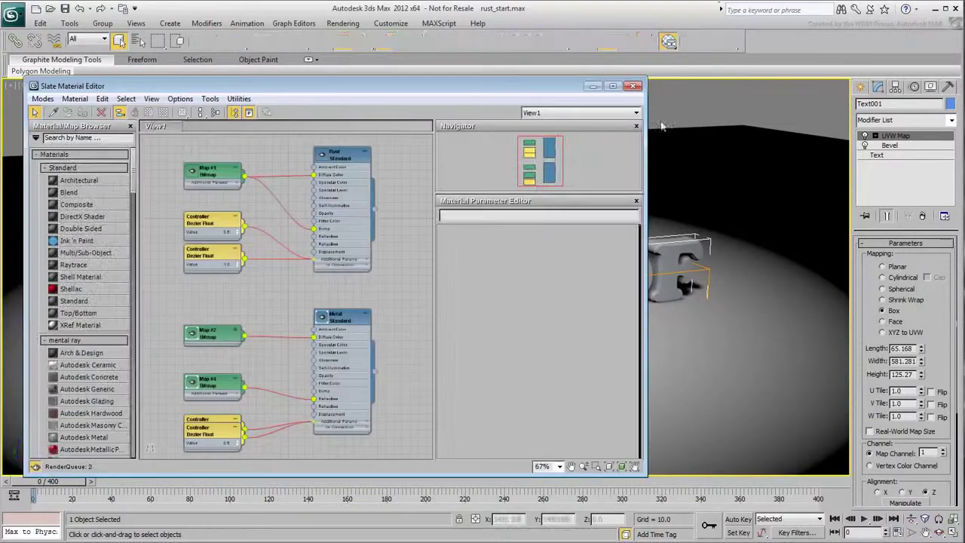
scroll(263, 316, up, 4)
middle_drag(263, 311, 276, 322)
double_click(164, 250)
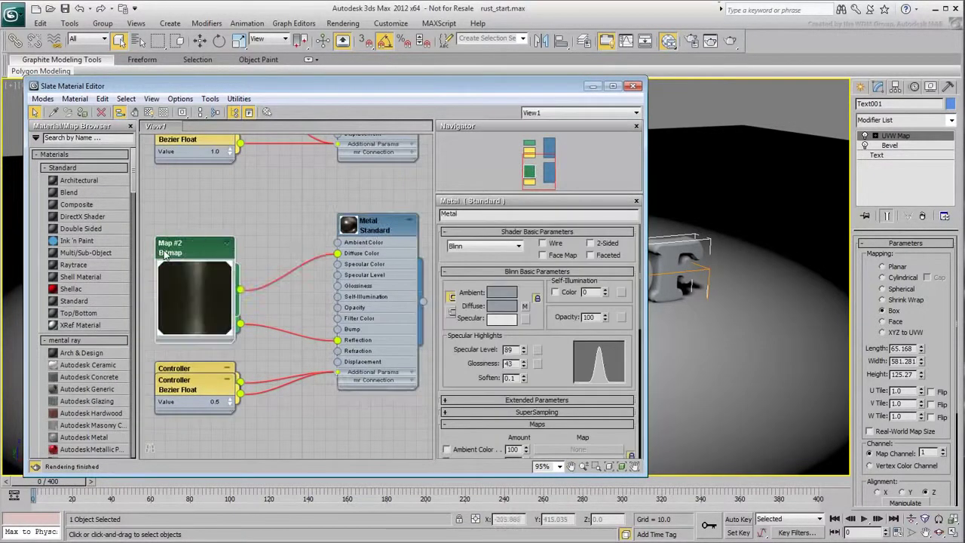
double_click(188, 296)
double_click(168, 318)
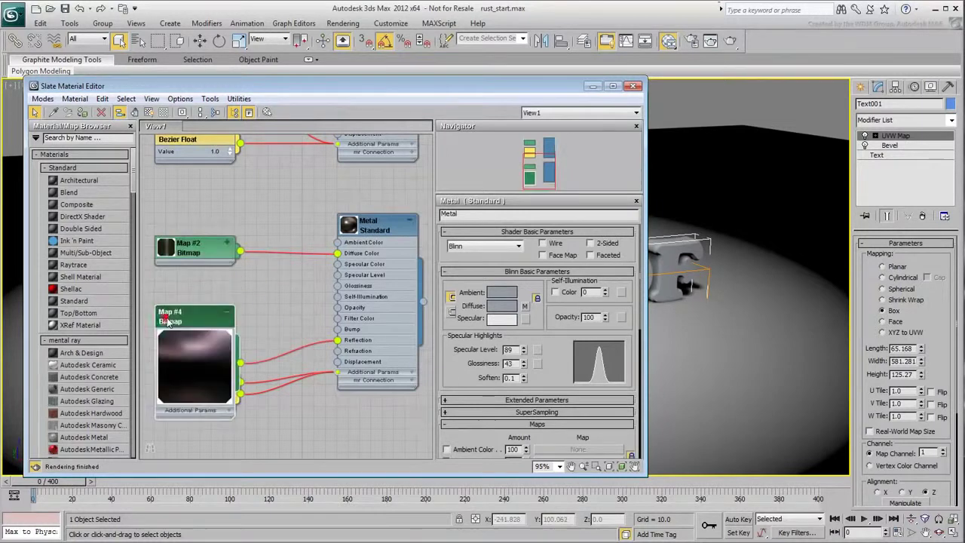
double_click(195, 365)
click(635, 86)
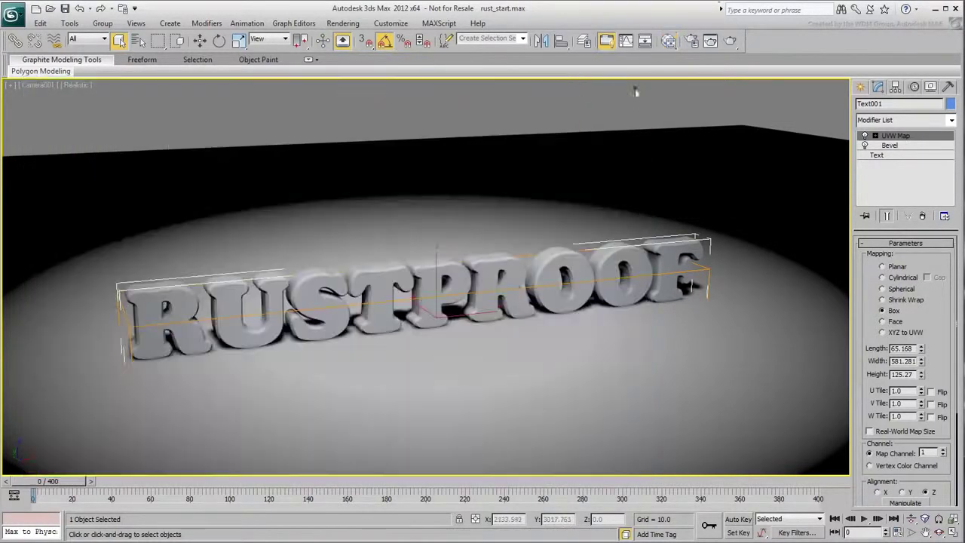
Step: Render a test image of the Camera001 view at frame 0 to examine the metal text
click(731, 40)
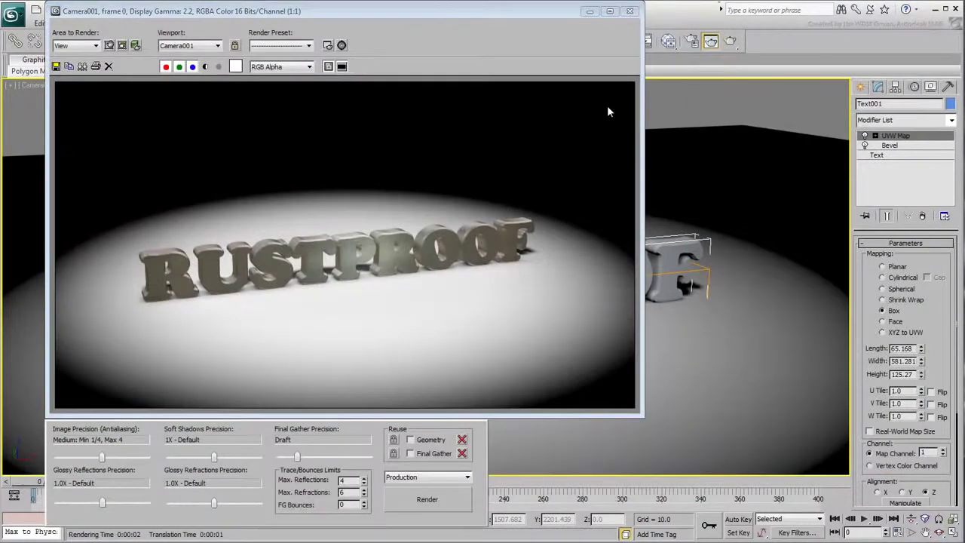
click(630, 11)
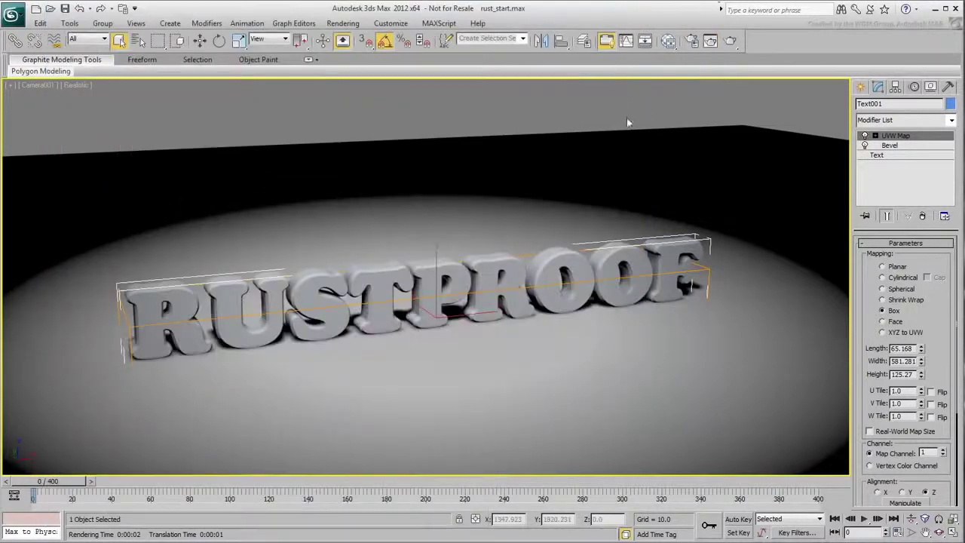
drag(53, 481, 15, 461)
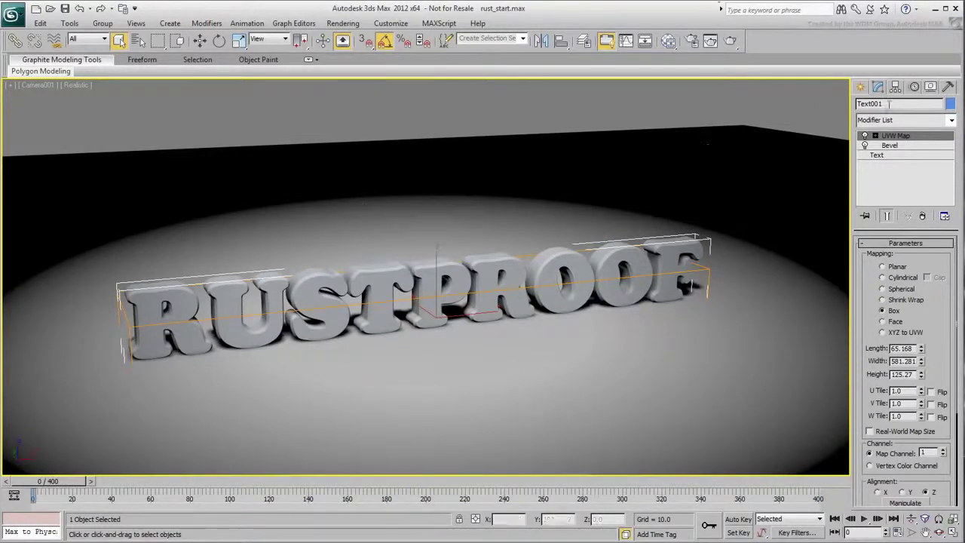
Step: Rename the RUSTPROOF text object as Text_CLEAN
key(BackSpace)
key(BackSpace)
key(BackSpace)
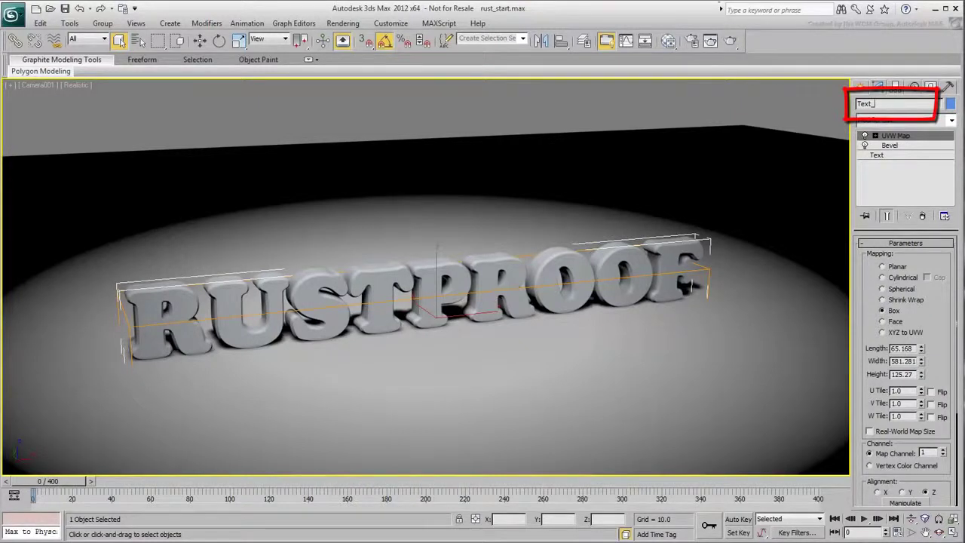
text(_CLEAN)
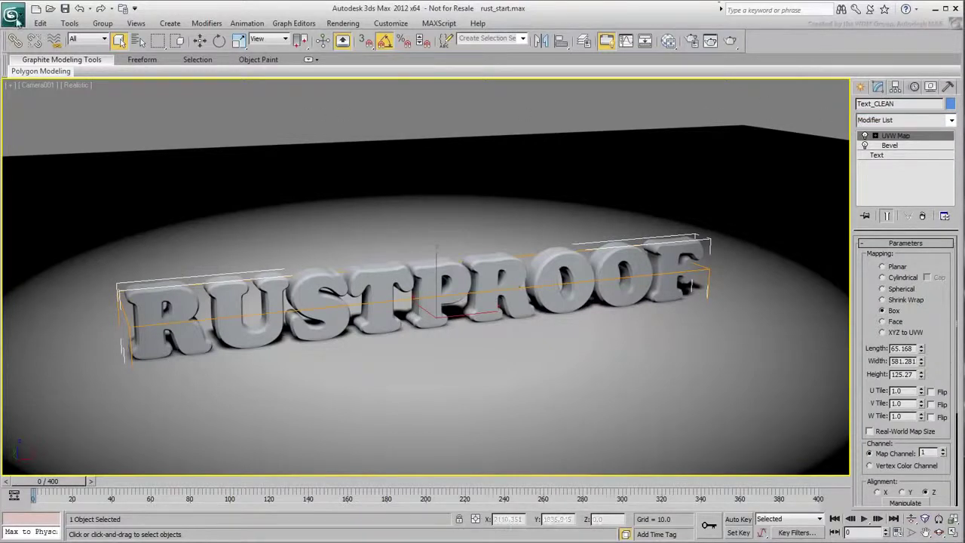
Step: Clone Text_CLEAN in place as an independent copy named Text_RUSTY
click(42, 24)
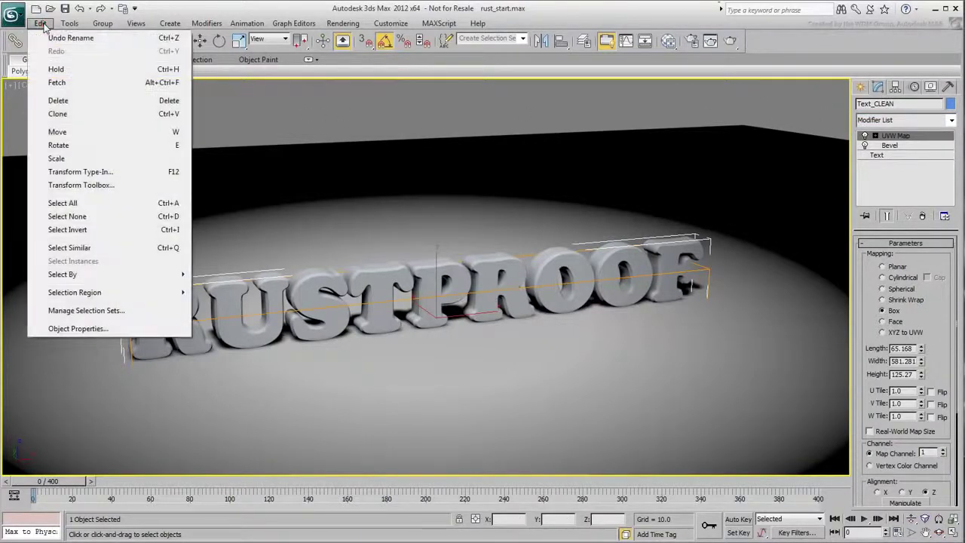
click(60, 115)
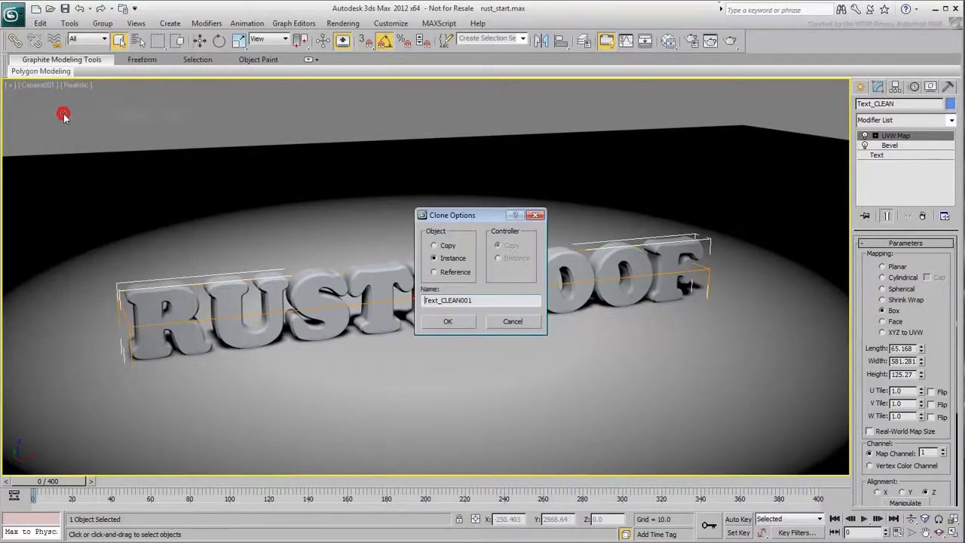
click(434, 245)
drag(479, 301, 442, 300)
text(RUSTY)
click(448, 321)
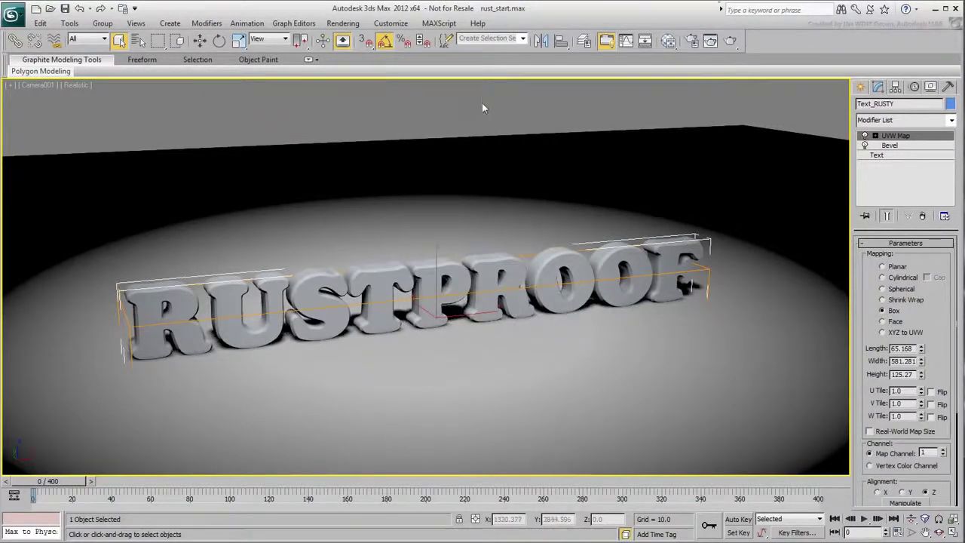
Step: Isolate Text_RUSTY and change its object color to yellow, keeping the object selected
right_click(456, 252)
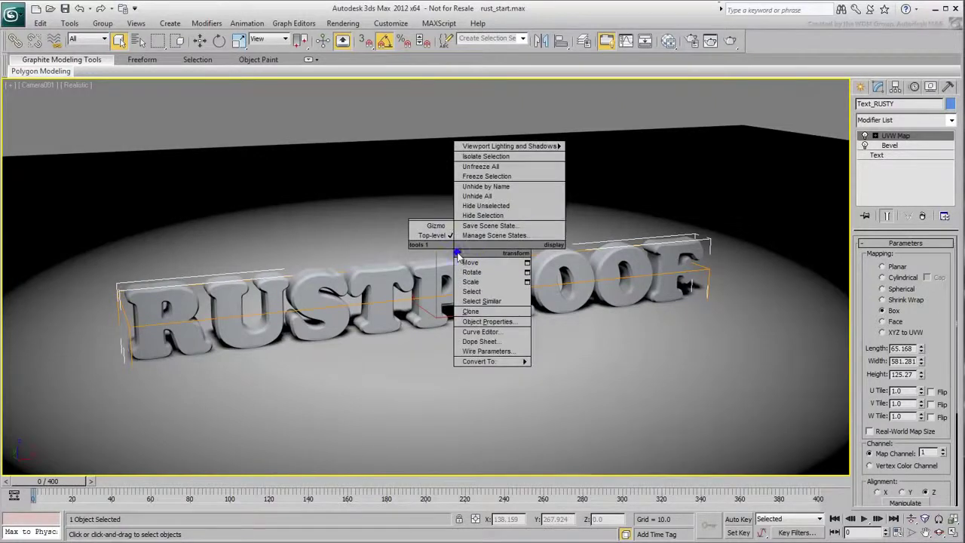
click(497, 156)
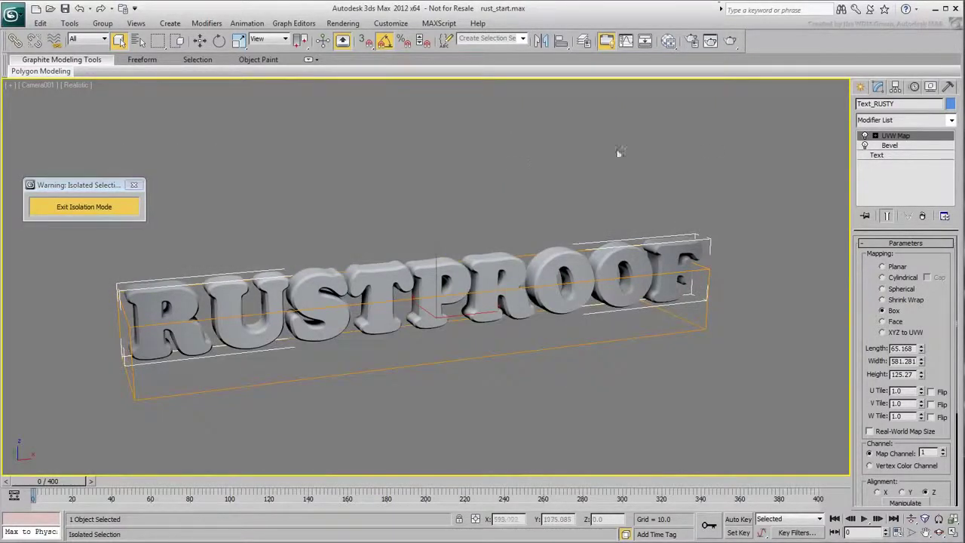
click(950, 104)
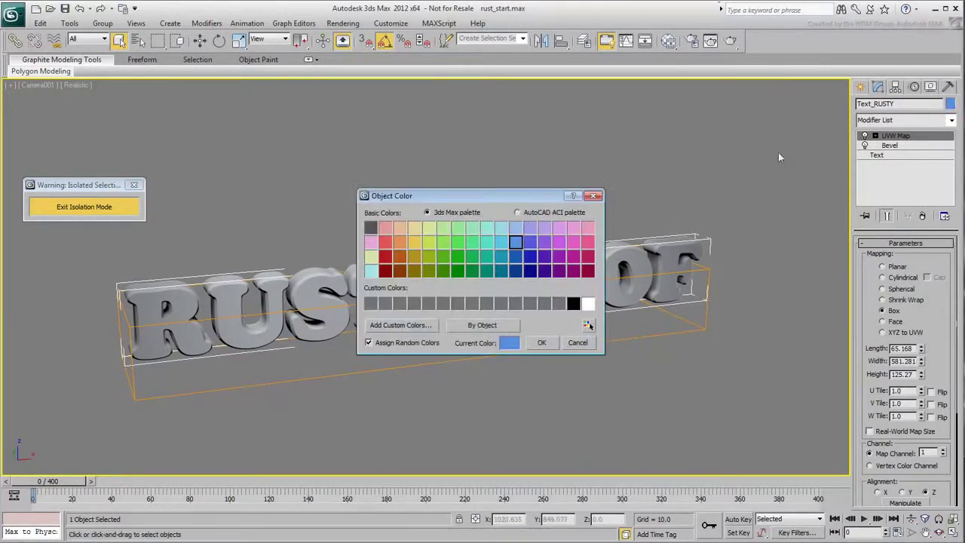
click(415, 240)
click(542, 342)
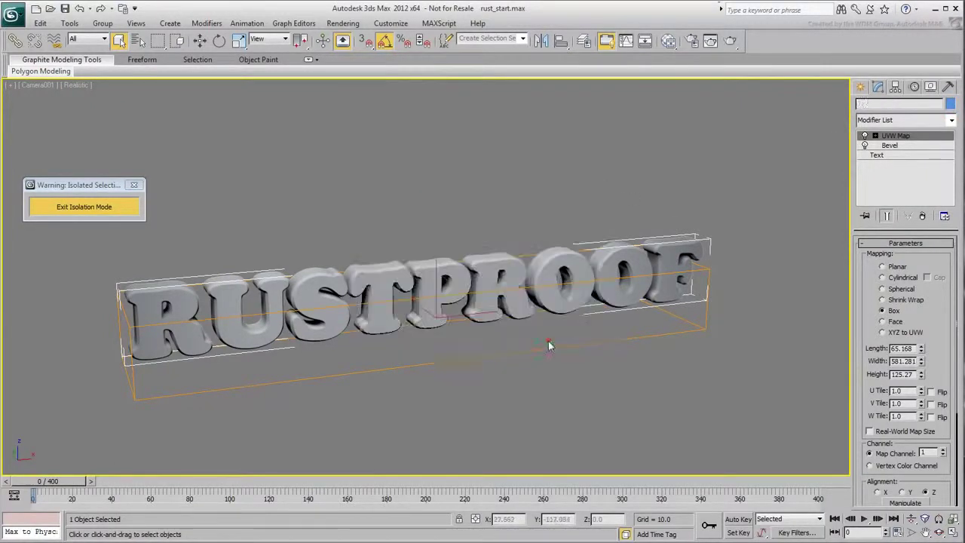
click(565, 170)
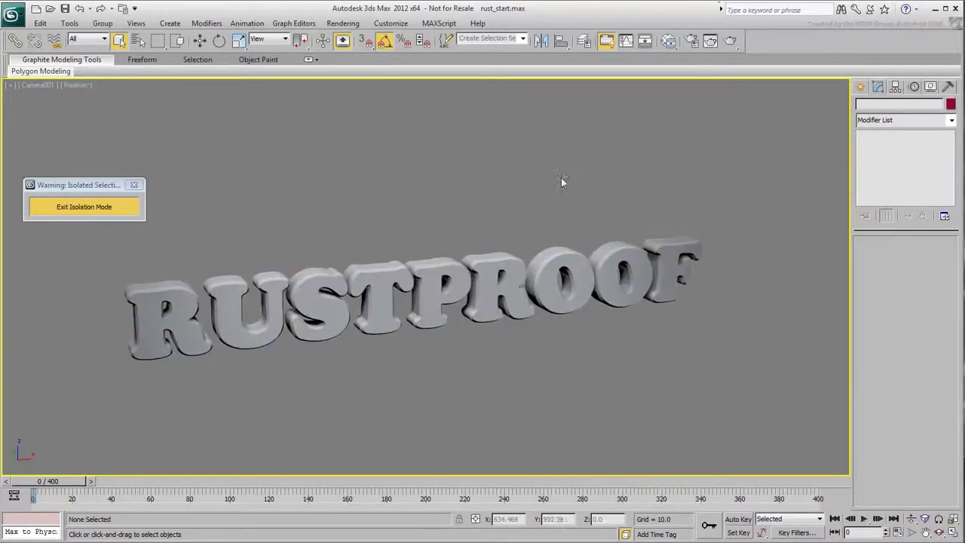
click(553, 275)
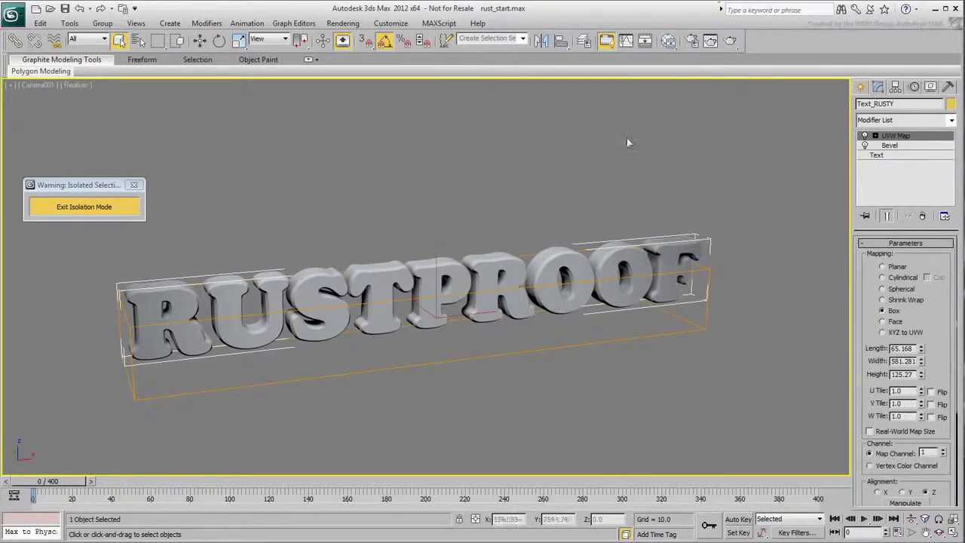
Step: Assign the Rust material to Text_RUSTY and show its texture in the viewport
click(667, 40)
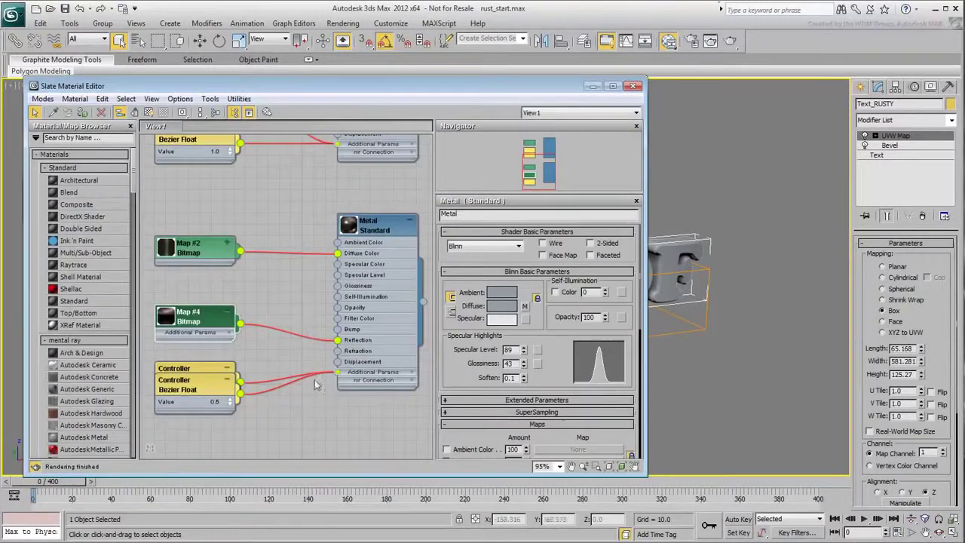
middle_drag(319, 186, 314, 427)
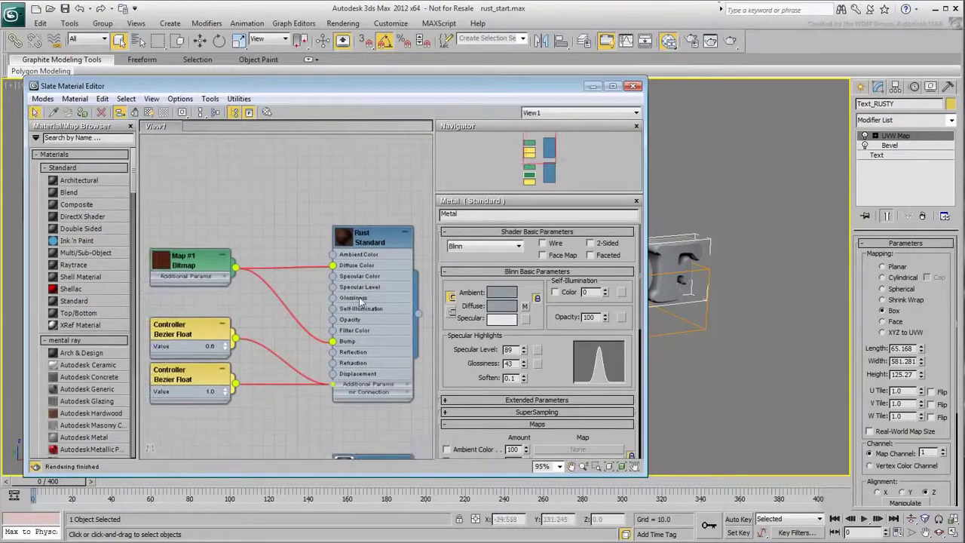
double_click(362, 238)
drag(418, 313, 665, 260)
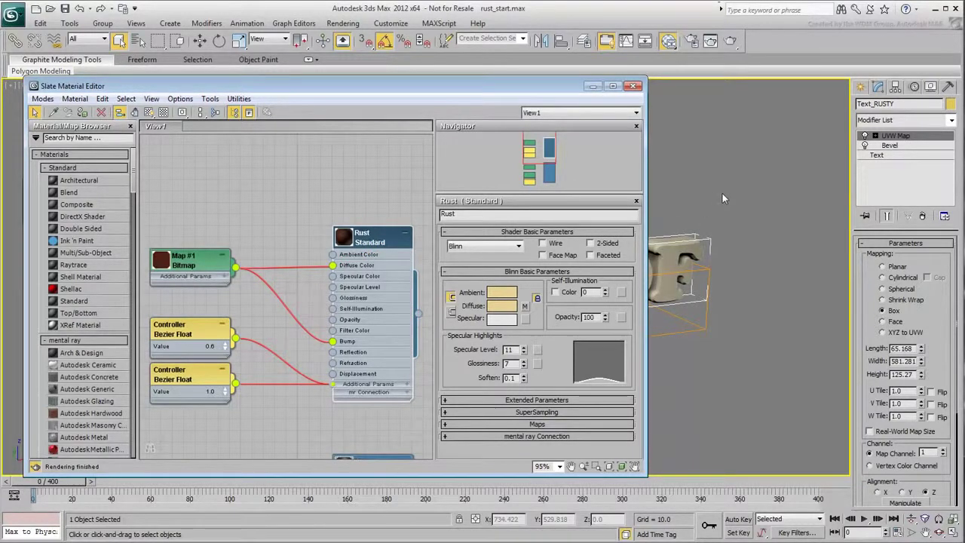
click(149, 112)
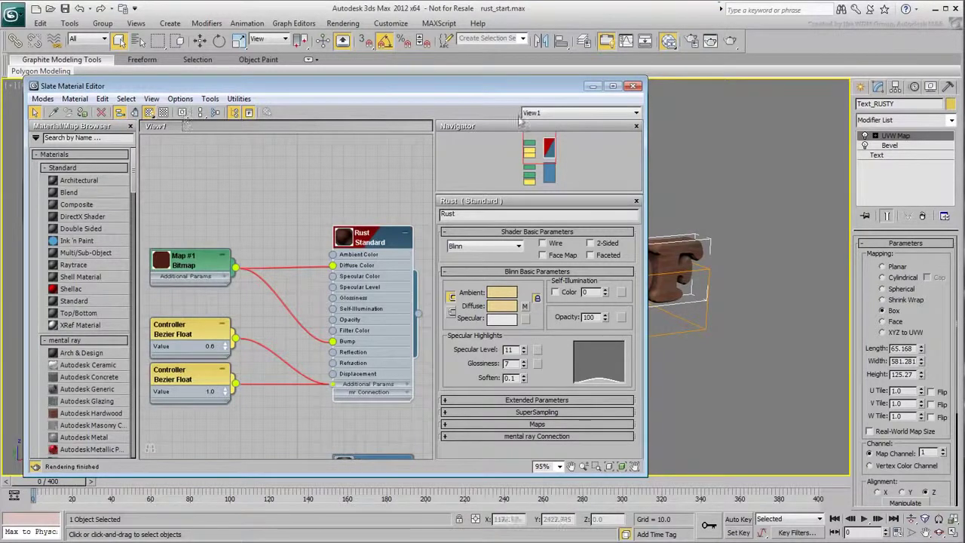
click(636, 85)
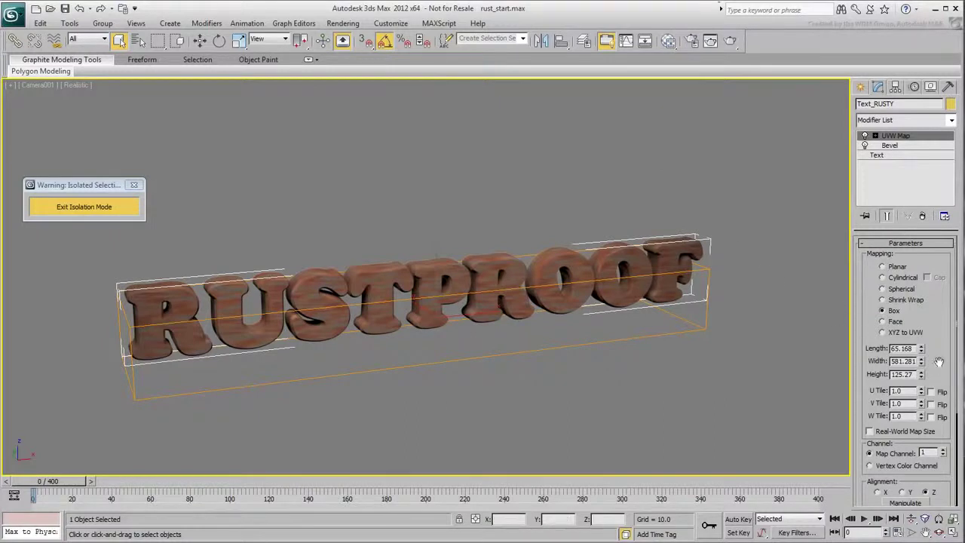
Step: Set the length, width and height of Text_RUSTY's UVW Map box to 600 each
double_click(905, 348)
text(600)
key(Tab)
text(600)
key(Tab)
text(600)
key(Return)
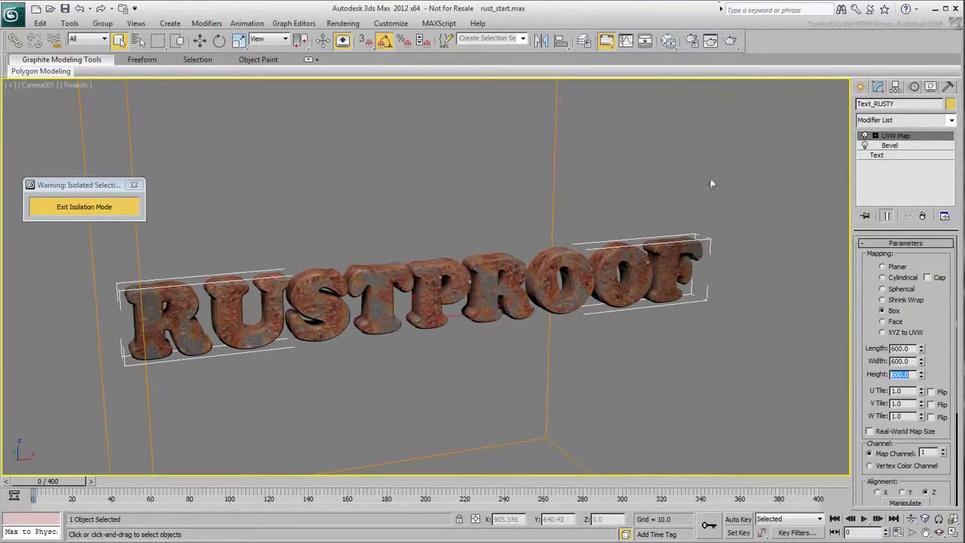
Step: Exit isolation mode and hide the Text_RUSTY object
click(103, 205)
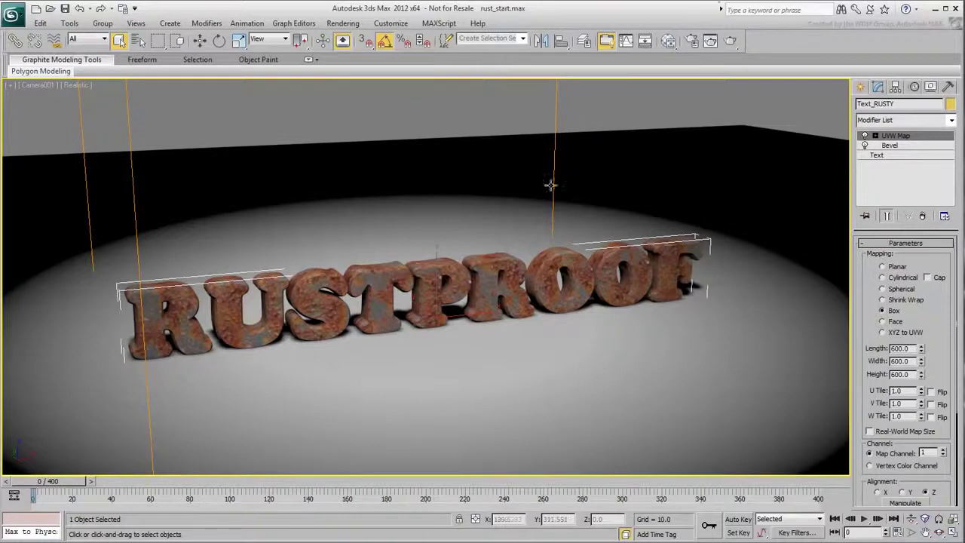
right_click(473, 240)
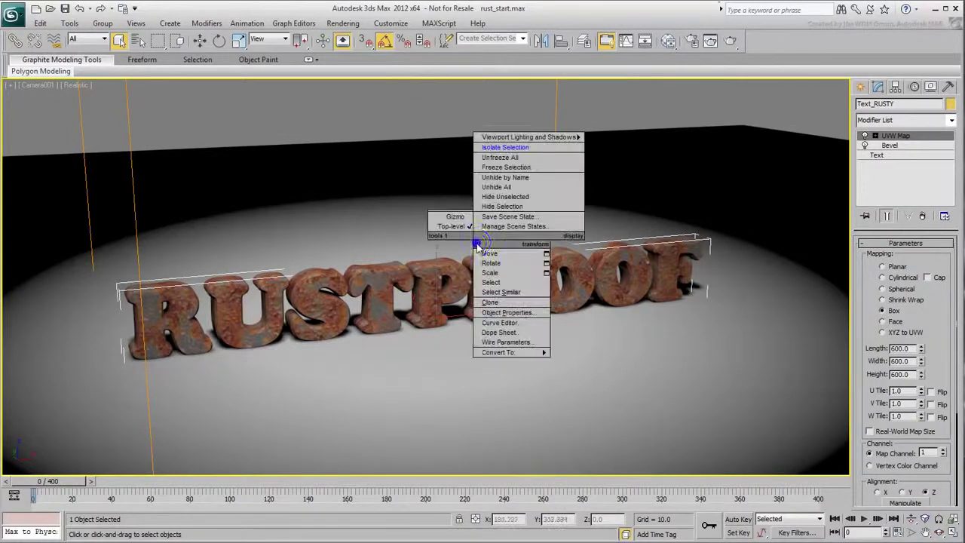
click(502, 206)
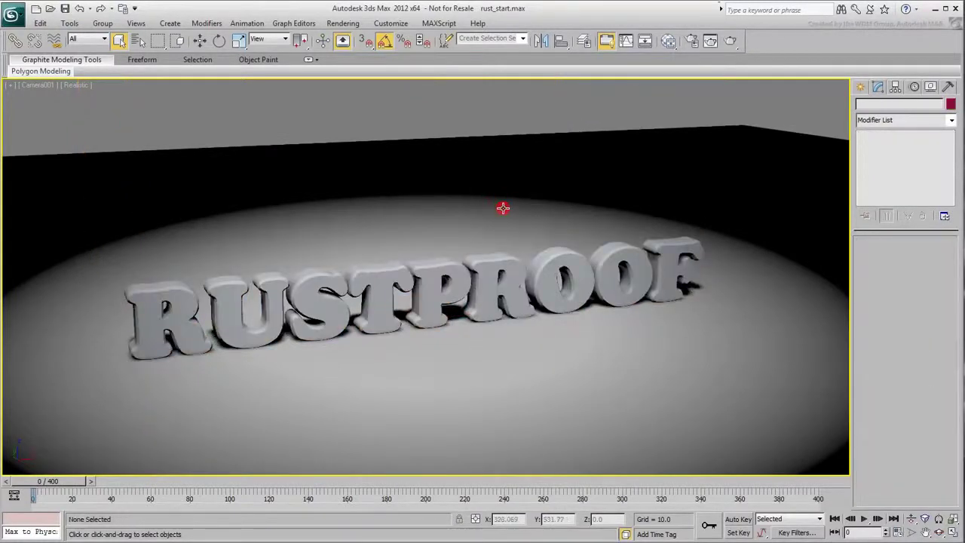
Step: Select the Text_CLEAN object and add a Slice modifier to it
click(511, 274)
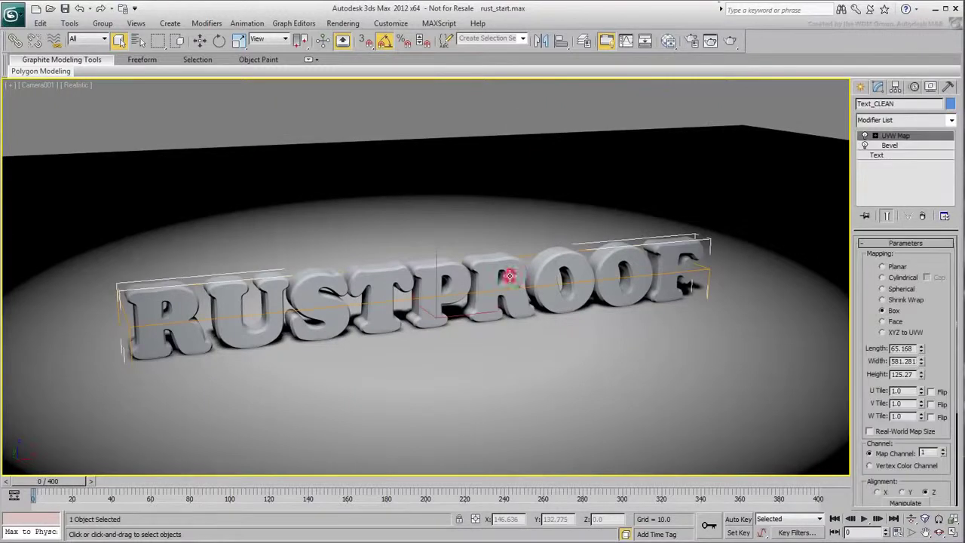
click(905, 120)
scroll(885, 436, down, 10)
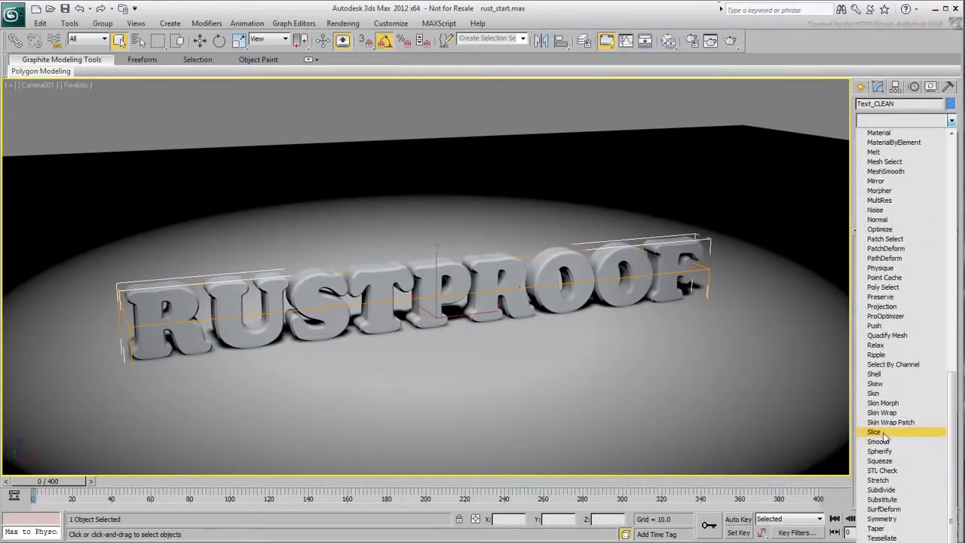
click(875, 432)
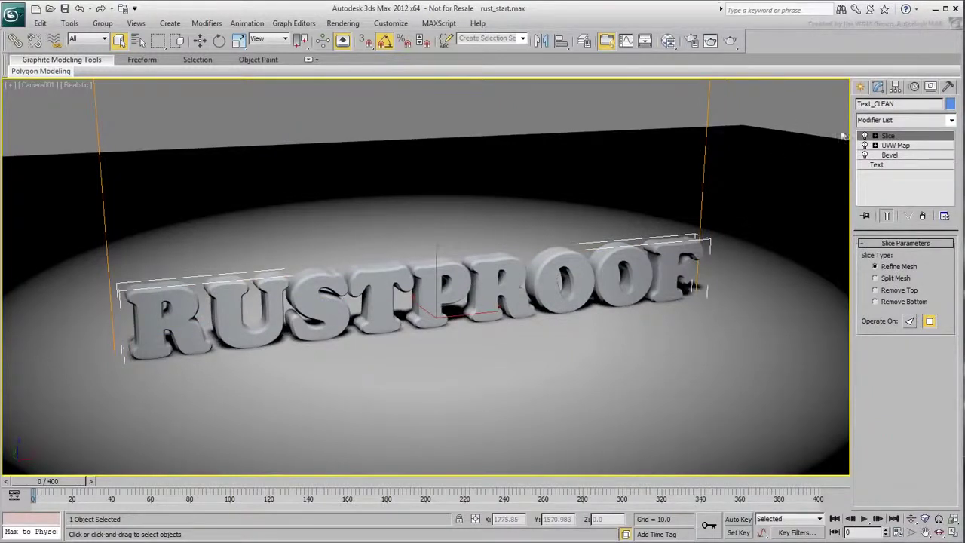
Step: Rotate Text_CLEAN's slice plane with angle snap so that it cuts across the word, perpendicular to its length
click(875, 136)
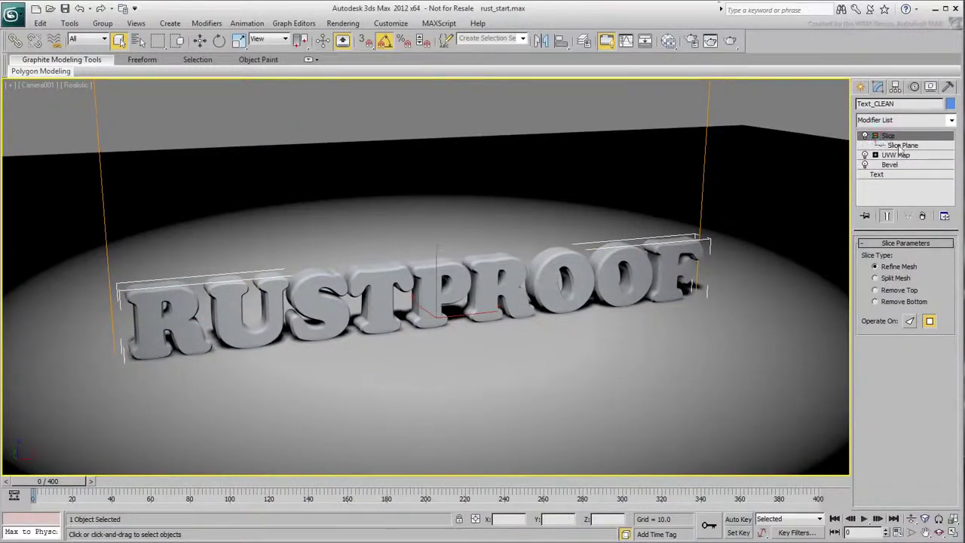
click(901, 145)
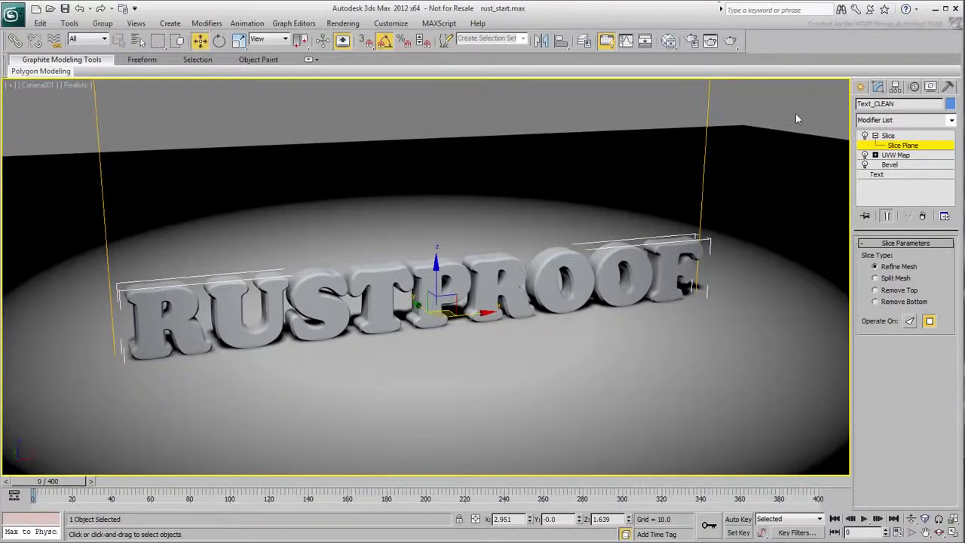
click(384, 43)
click(219, 41)
drag(419, 330, 473, 339)
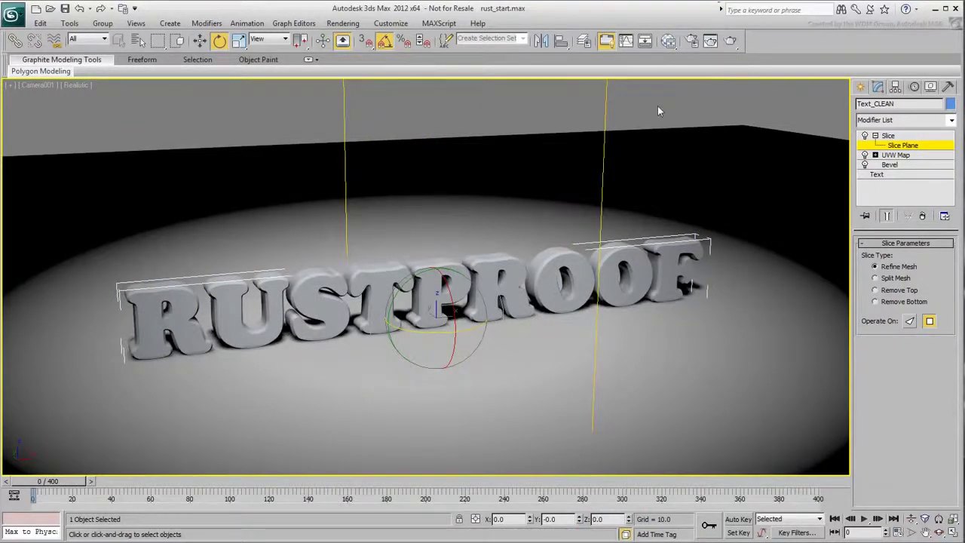
Step: Set the slice type to Remove Top and move the slice plane along X to about -318, before the first letter
click(876, 291)
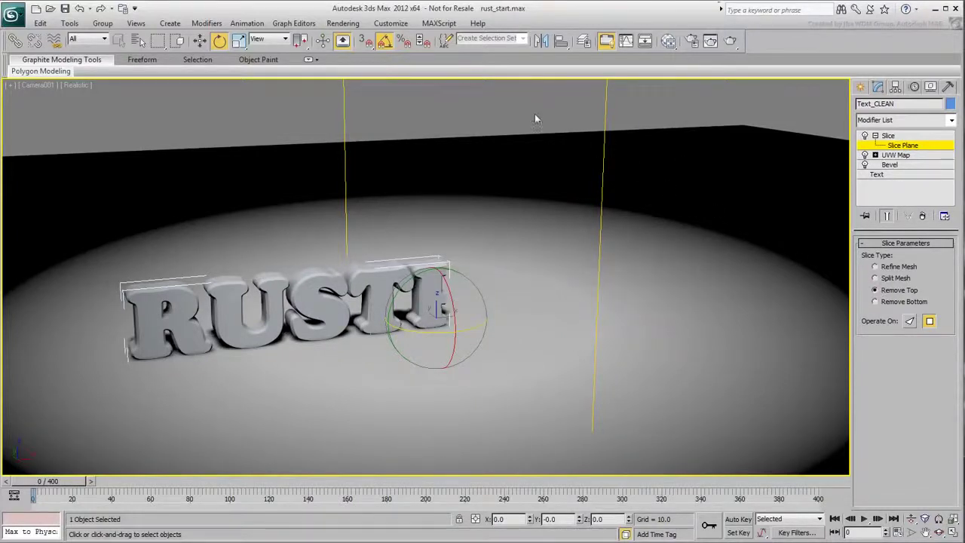
click(200, 39)
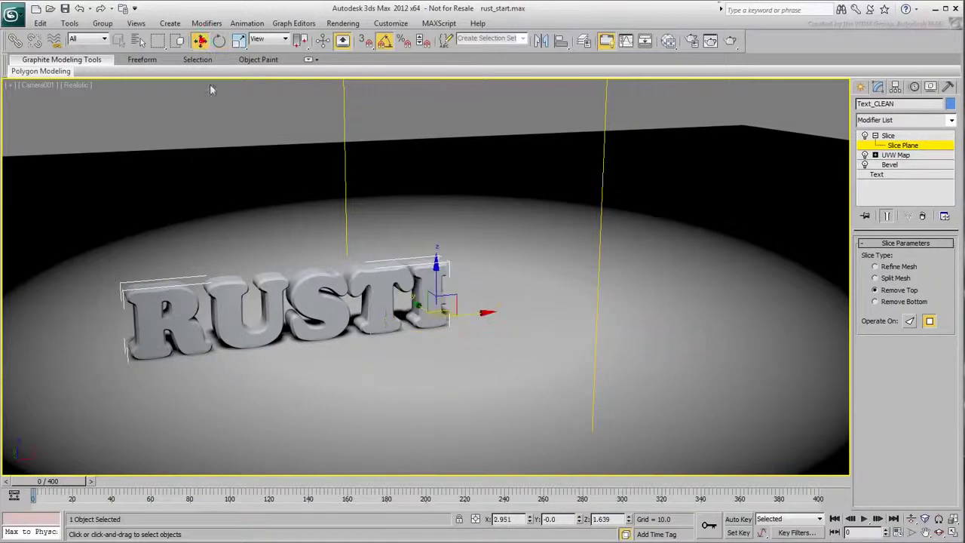
drag(473, 313, 491, 304)
drag(472, 323, 113, 351)
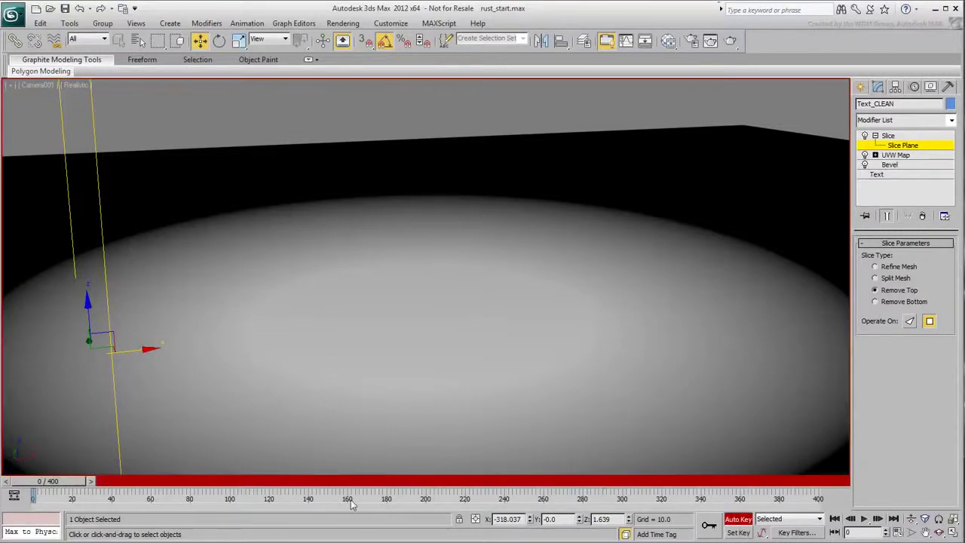
Step: With Auto Key on, move the slice plane to X about 363.5 at frame 300 and shift its starting key to frame 60
drag(70, 485, 624, 494)
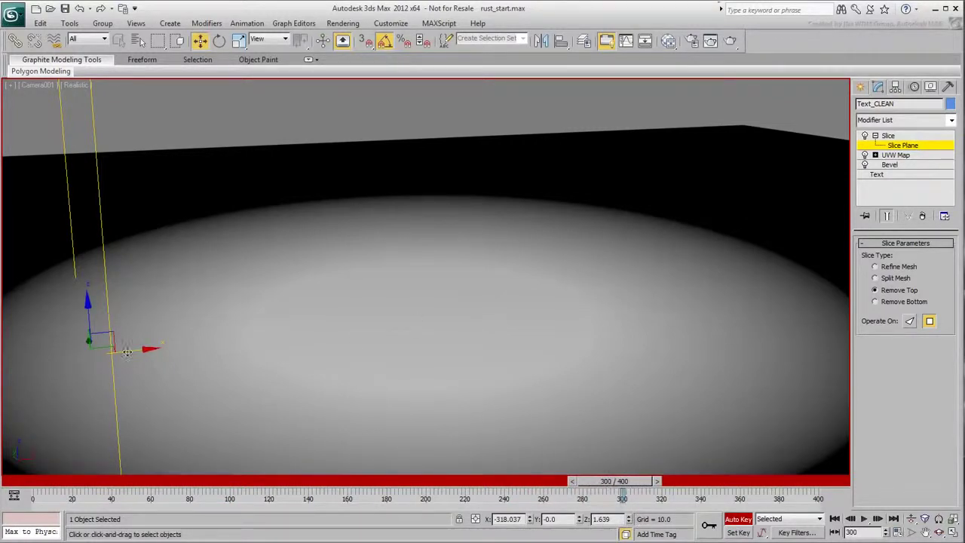
drag(128, 351, 774, 302)
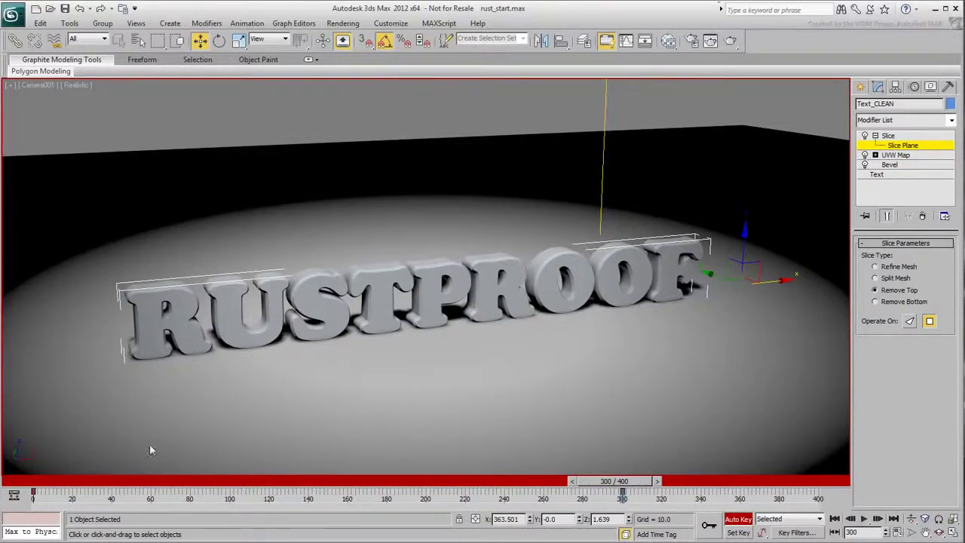
drag(32, 497, 150, 499)
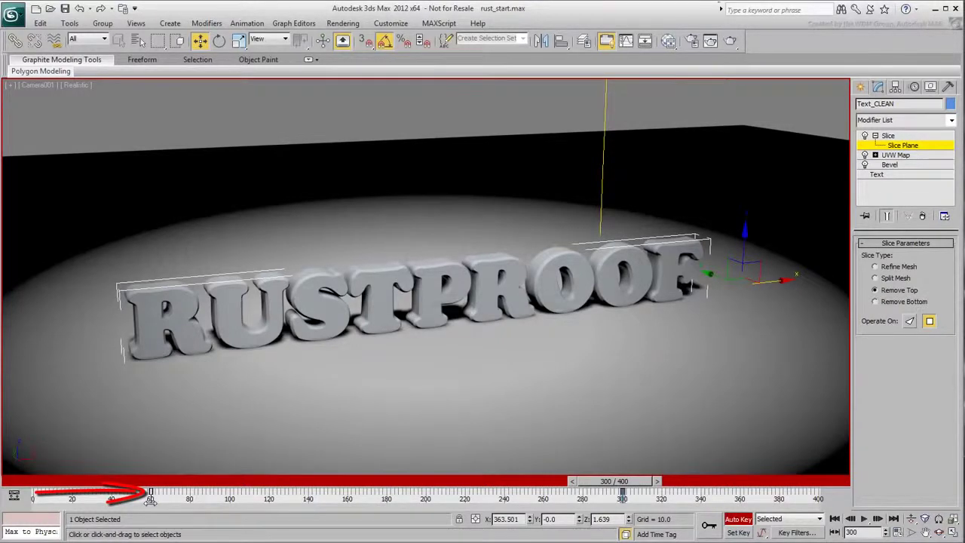
Step: Leave slice plane editing, turn off Auto Key and scrub the animation back to frame 0
drag(613, 481, 662, 458)
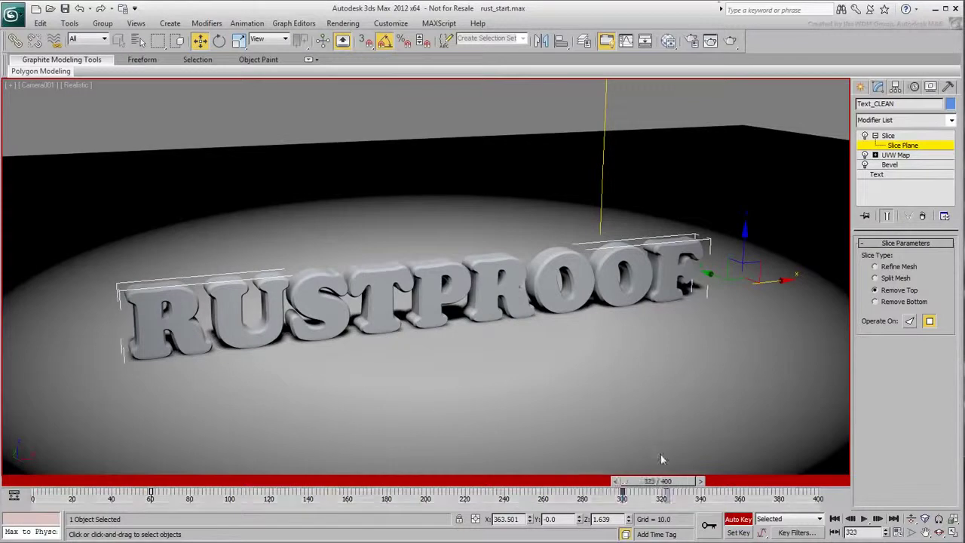
click(903, 145)
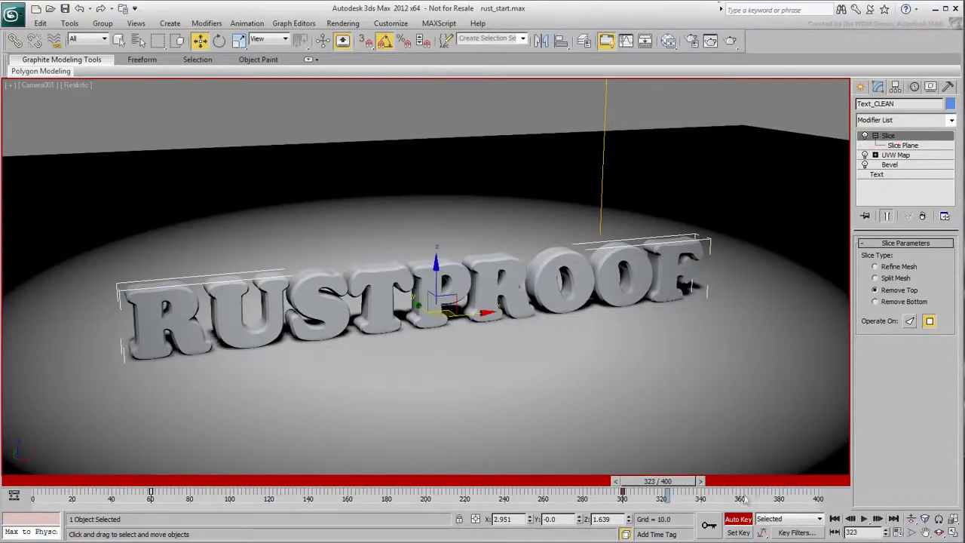
click(740, 519)
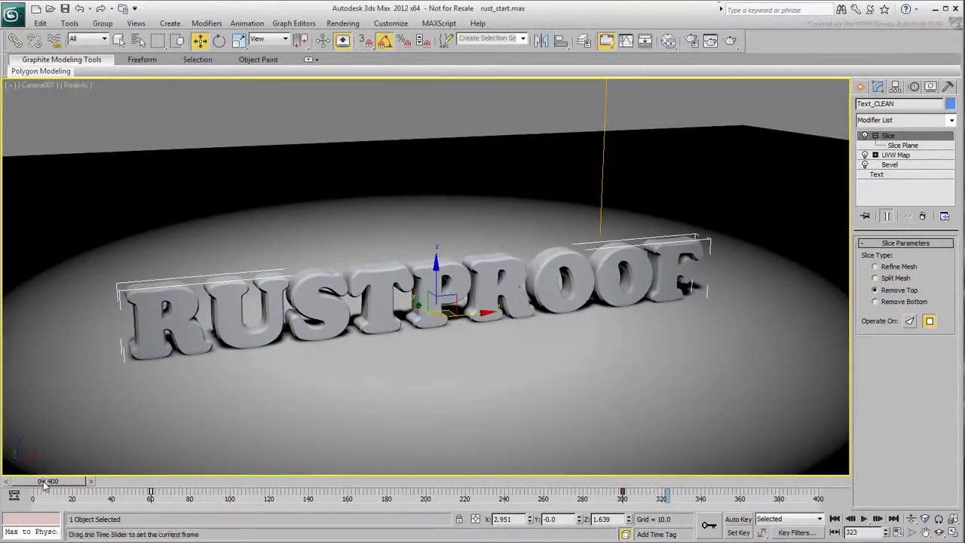
click(44, 486)
drag(68, 482, 45, 446)
key(w)
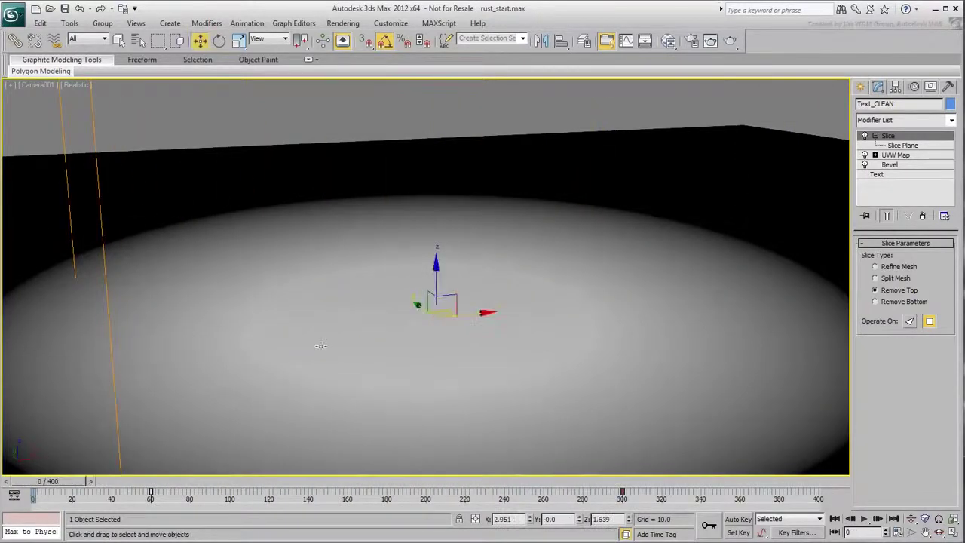
Step: Unhide all objects and copy the animated Slice modifier from Text_CLEAN onto Text_RUSTY
right_click(347, 239)
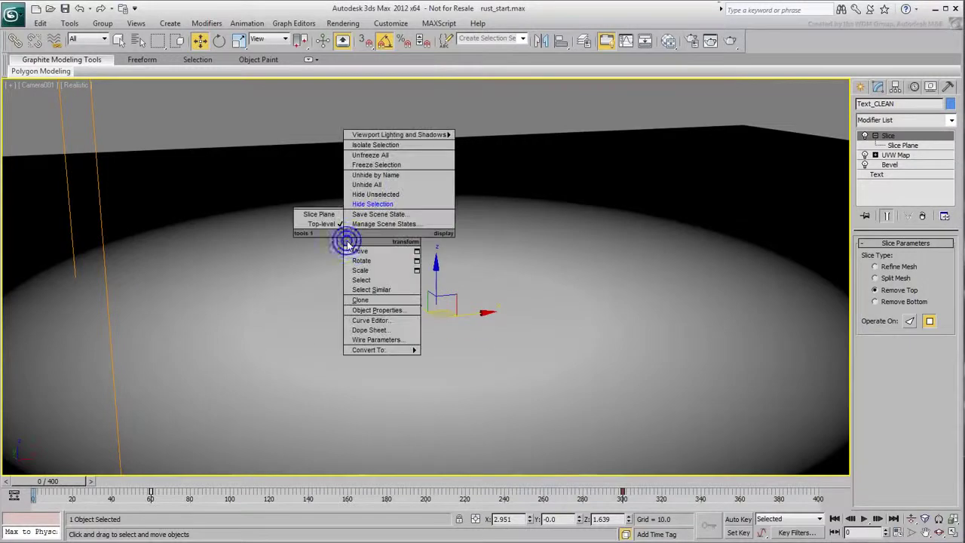
click(382, 185)
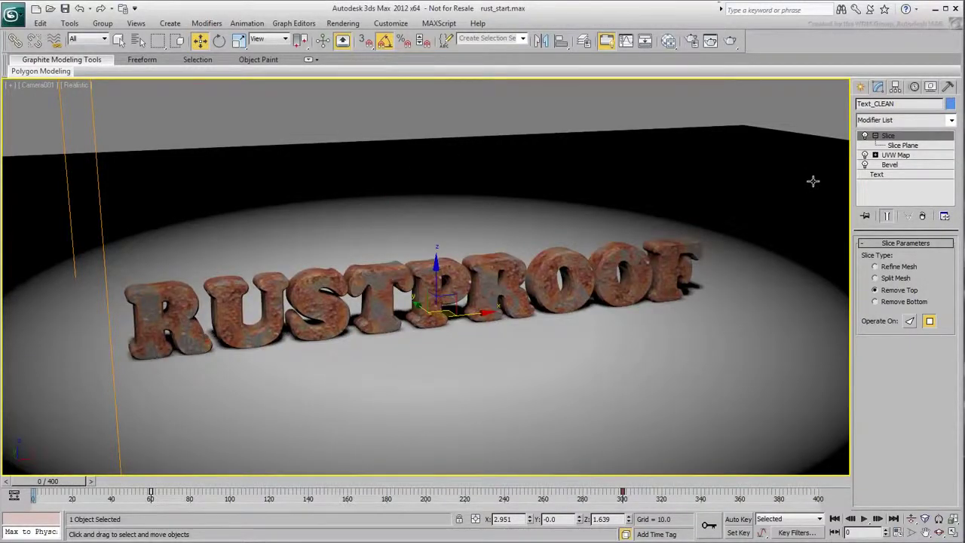
click(903, 145)
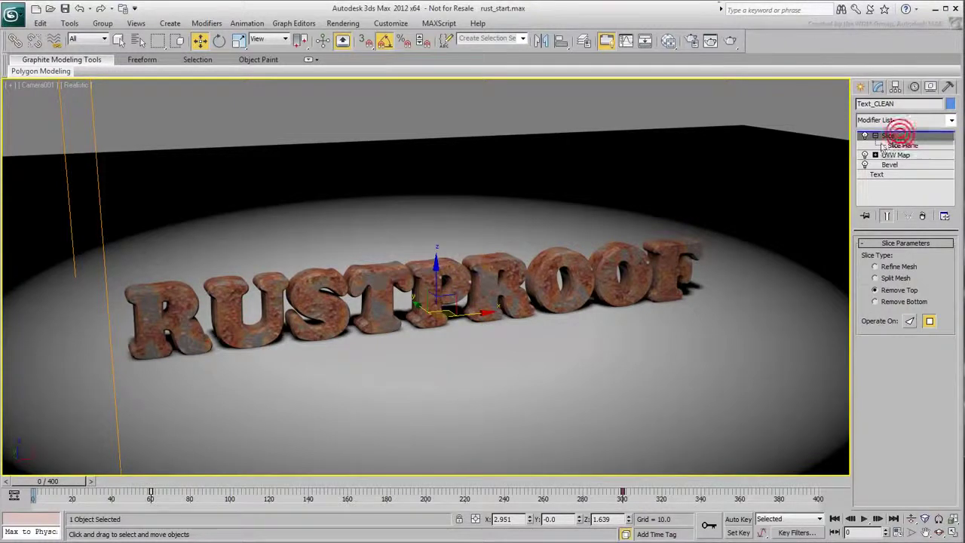
click(601, 265)
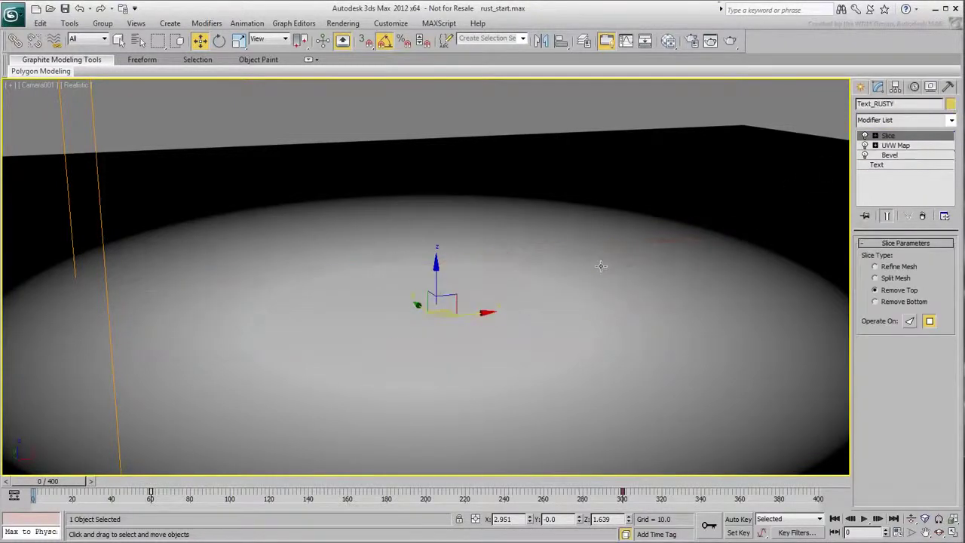
Step: Set Text_RUSTY's slice type to Remove Bottom and scrub the timeline to frame 173 to check the transition
drag(54, 483, 125, 500)
key(w)
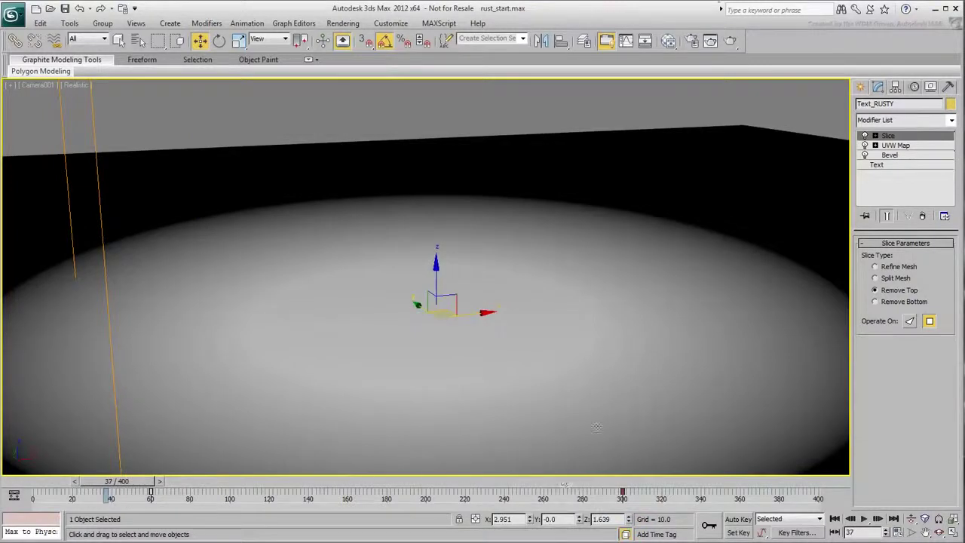
click(875, 302)
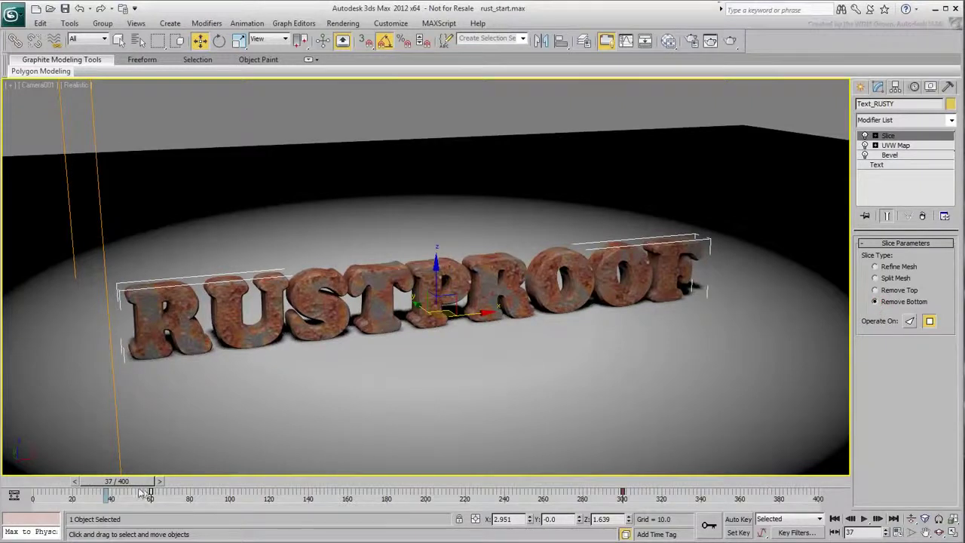
drag(123, 489, 383, 486)
key(w)
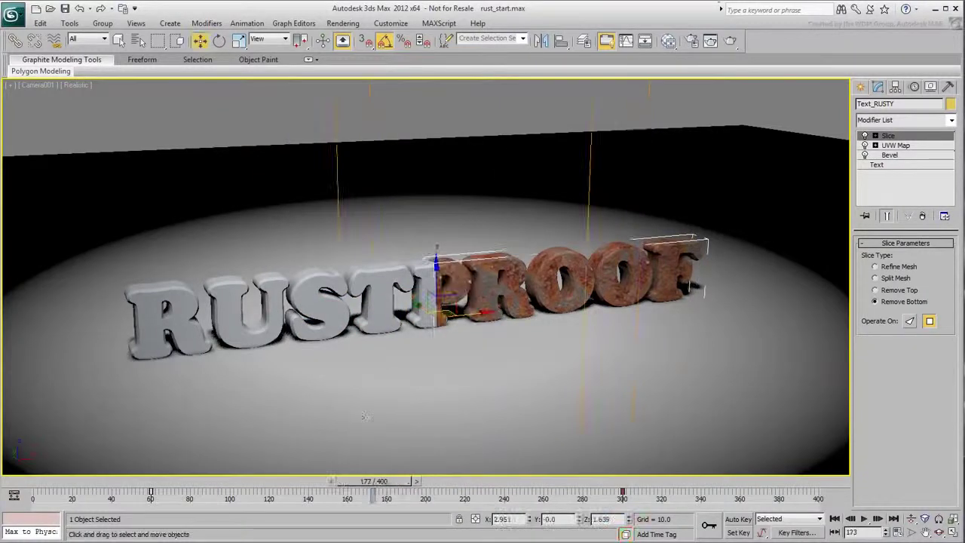
Step: Turn off the Rust material's texture display in the viewport and scrub the slice animation to frame 150
click(669, 41)
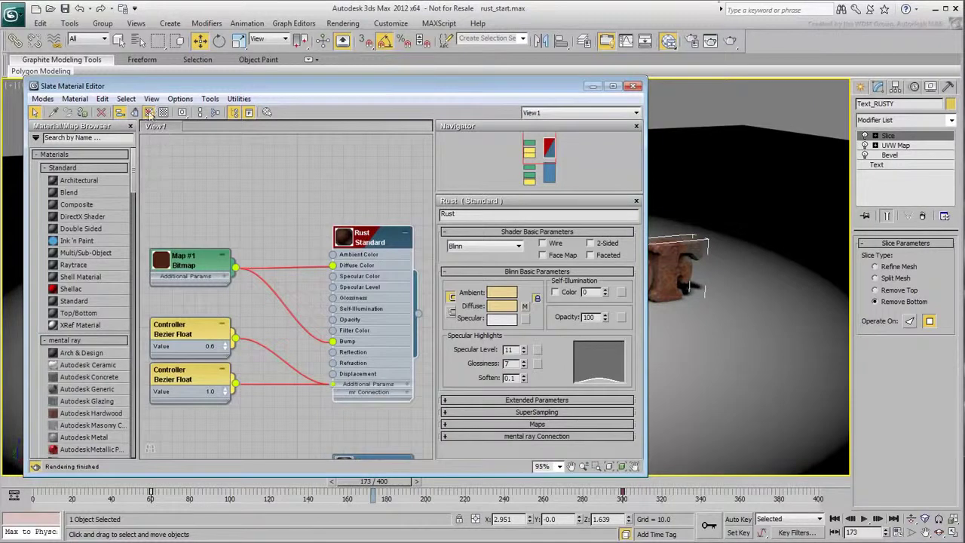
click(634, 86)
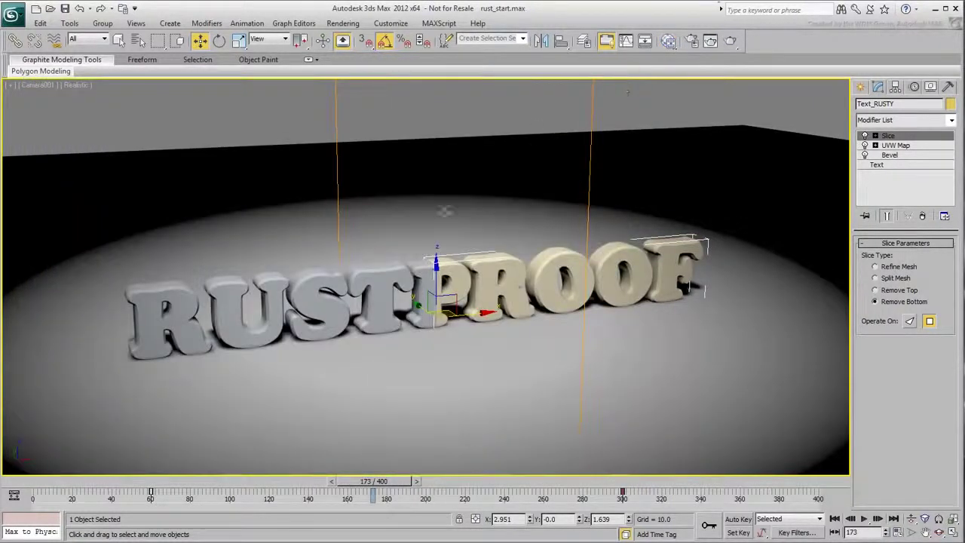
drag(49, 484, 328, 481)
key(w)
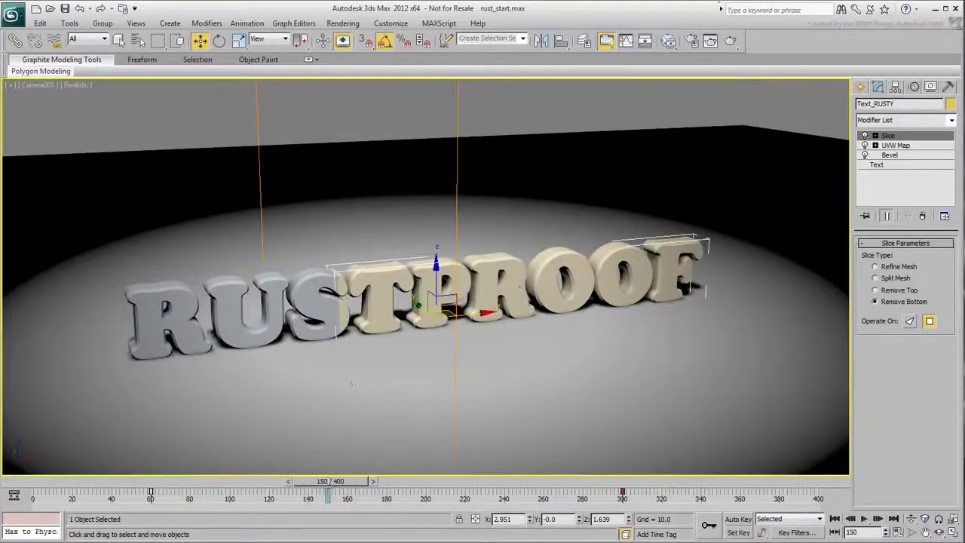